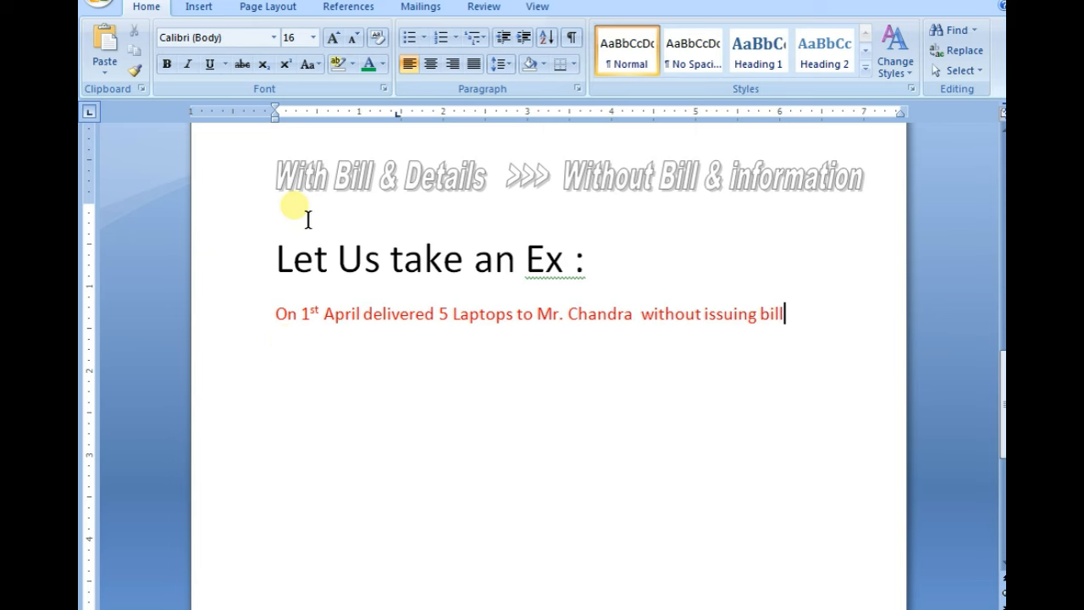
pyautogui.scroll(4, 430, 313)
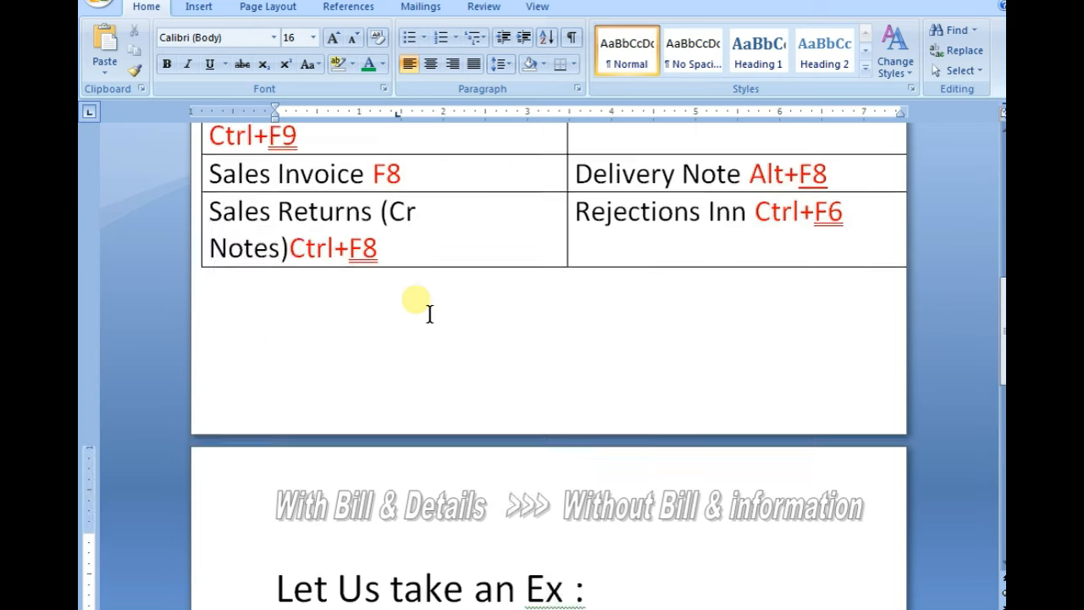
pyautogui.scroll(3, 430, 313)
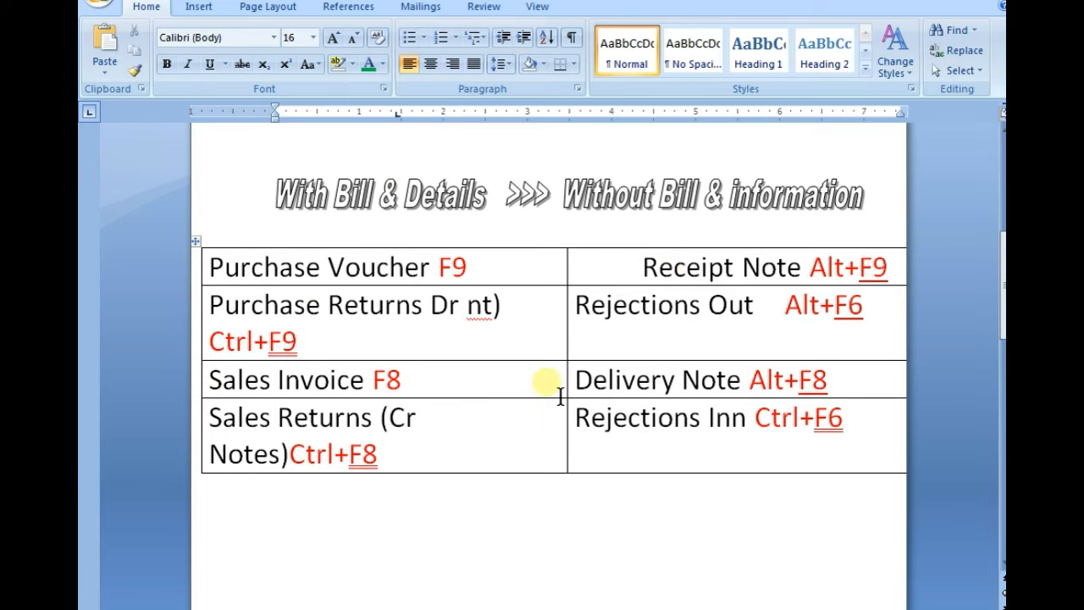
# Switch from the Word voucher-shortcut notes to Tally.ERP 9's Gateway
pyautogui.hotkey('alt', 'Tab')
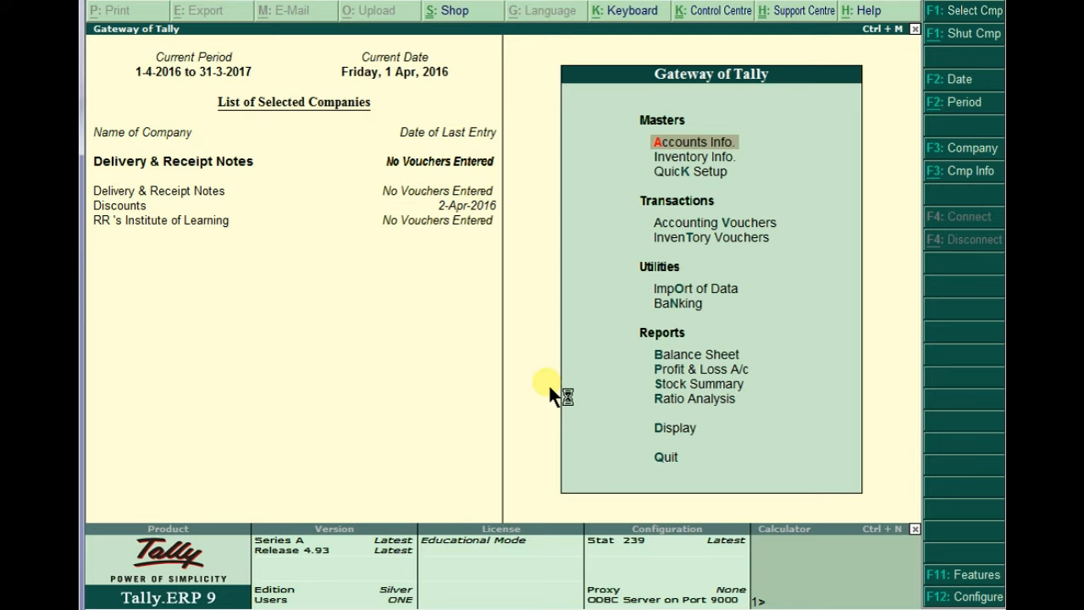
pyautogui.click(976, 575)
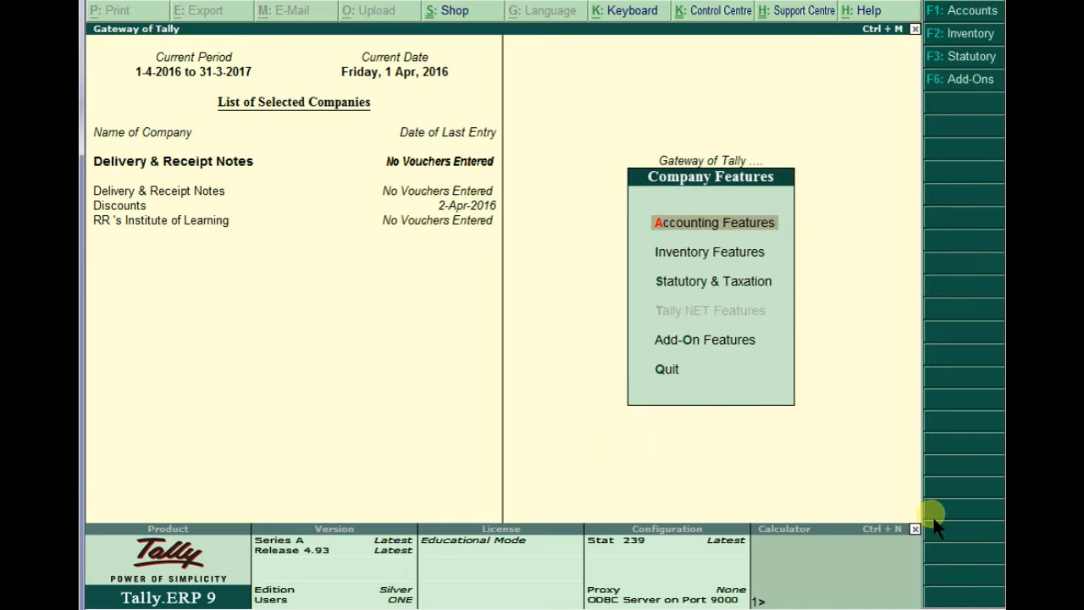
pyautogui.click(714, 221)
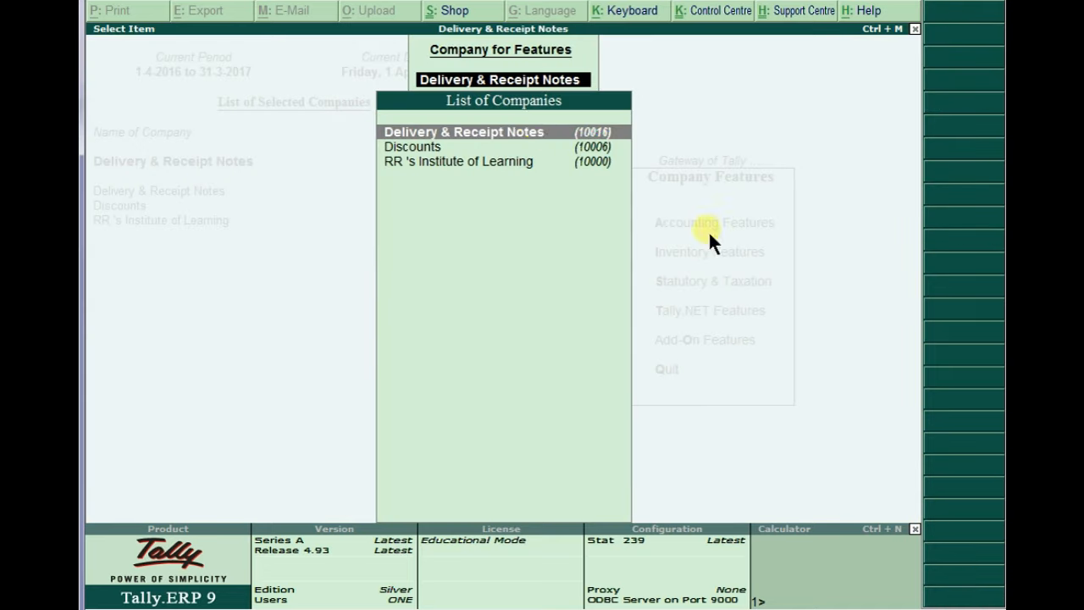
pyautogui.click(543, 135)
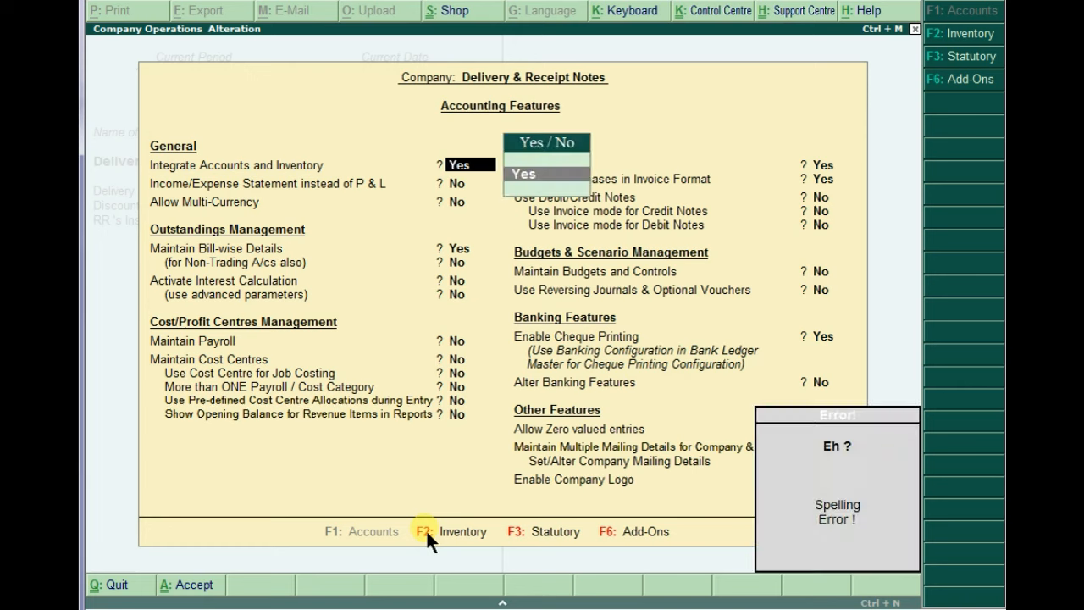
pyautogui.press('BackSpace')
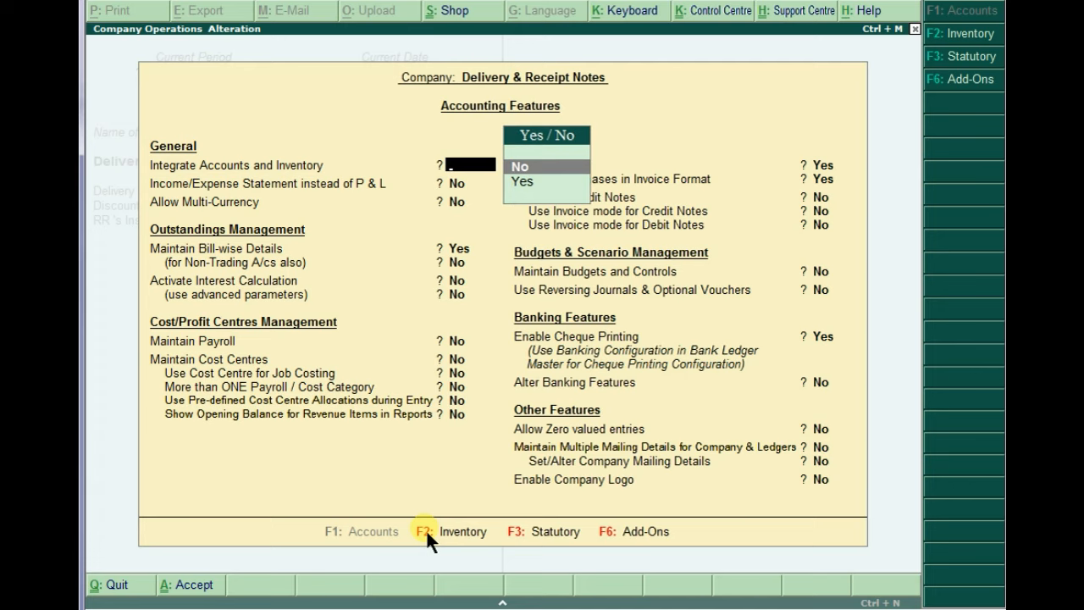
pyautogui.click(425, 528)
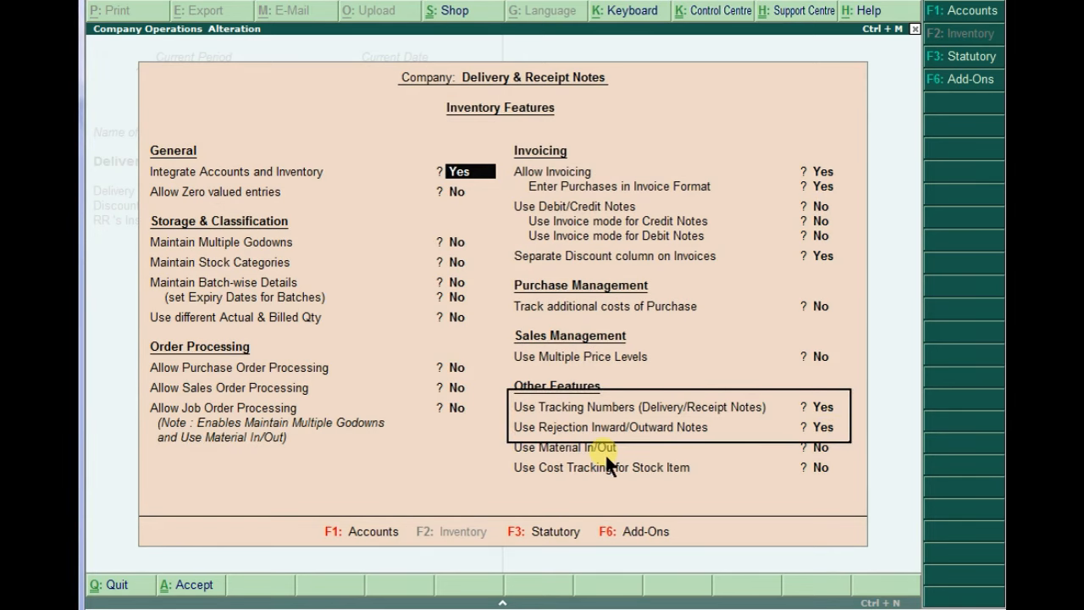
pyautogui.press('Escape')
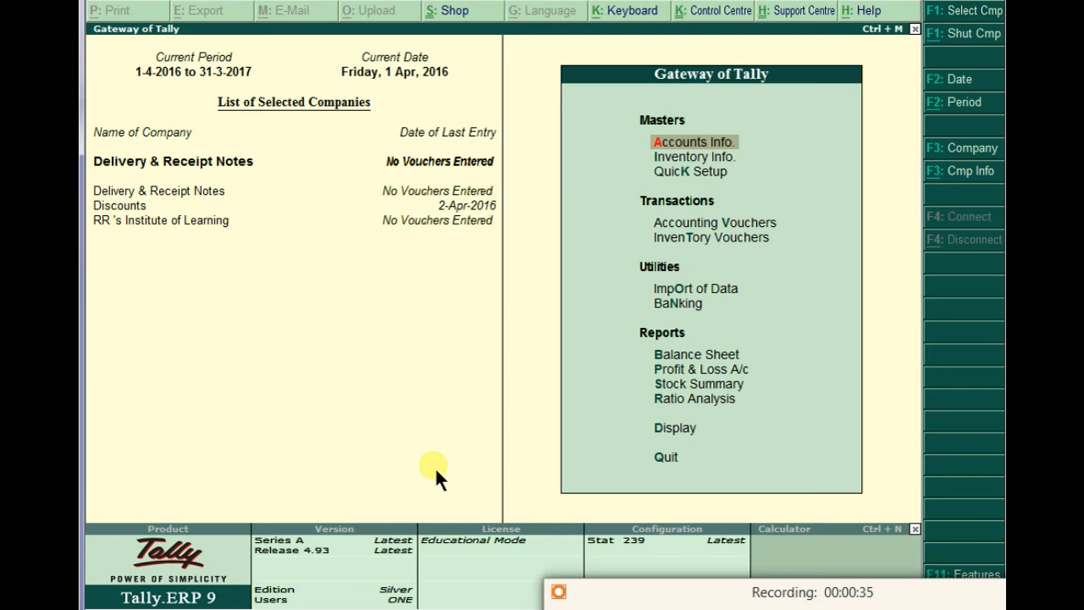
# Quit the leftover Rejections Out voucher and reopen Inventory Voucher entry from the Gateway
pyautogui.click(733, 237)
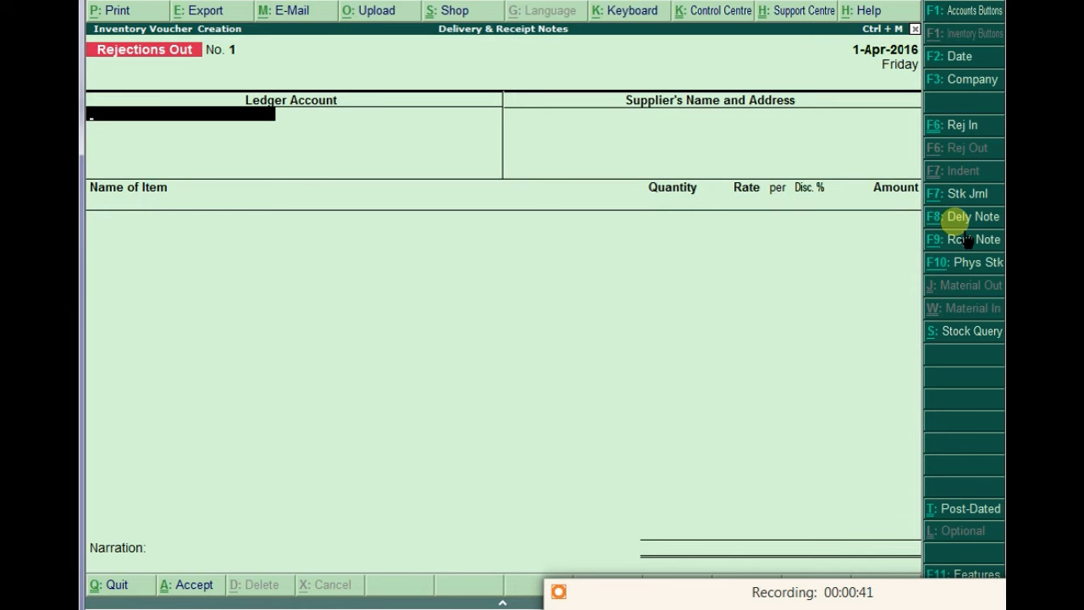
pyautogui.press('Escape')
pyautogui.press('Return')
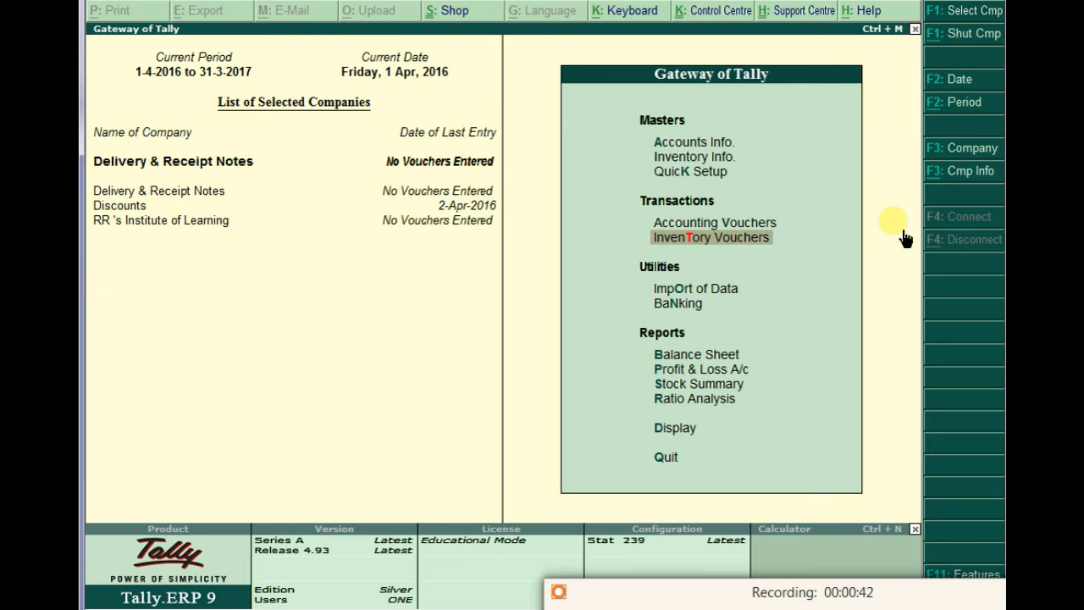
pyautogui.press('v')
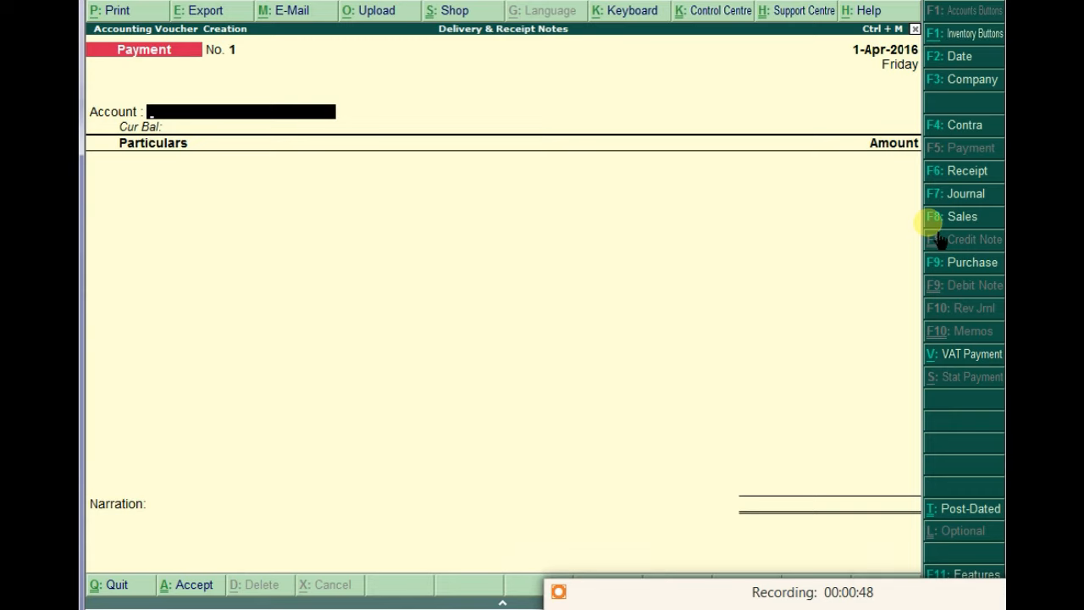
# Change the voucher type to Delivery Note with reference 'challan no'
pyautogui.hotkey('alt', 'F8')
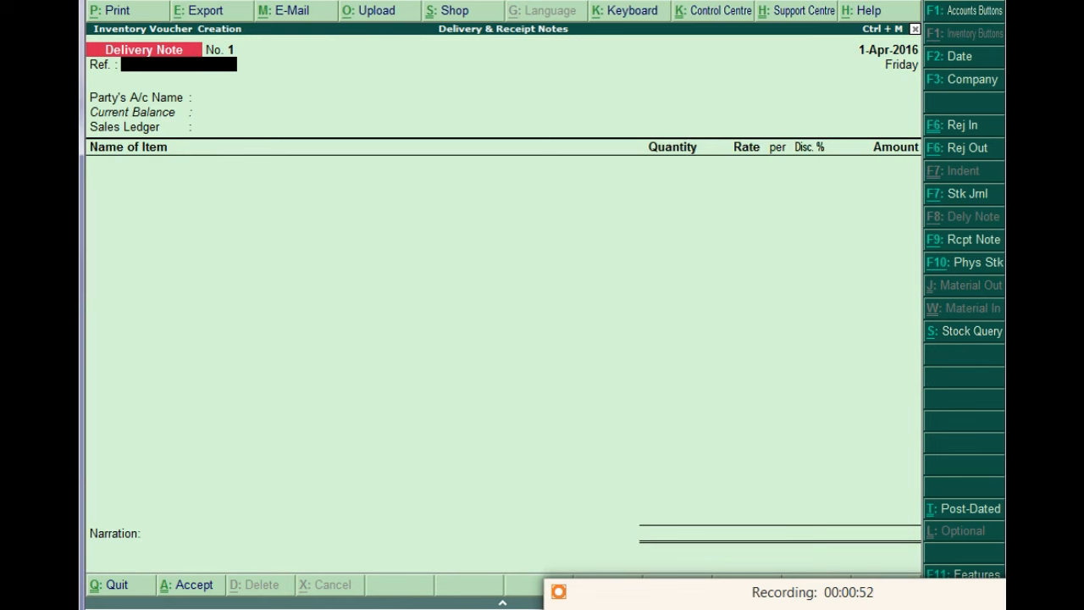
pyautogui.write('cha')
pyautogui.write('llan no')
pyautogui.press('Return')
pyautogui.press('Return')
# Set Mr. Chandra as the party and Dell as the delivered item tracked by challan no
pyautogui.press('Escape')
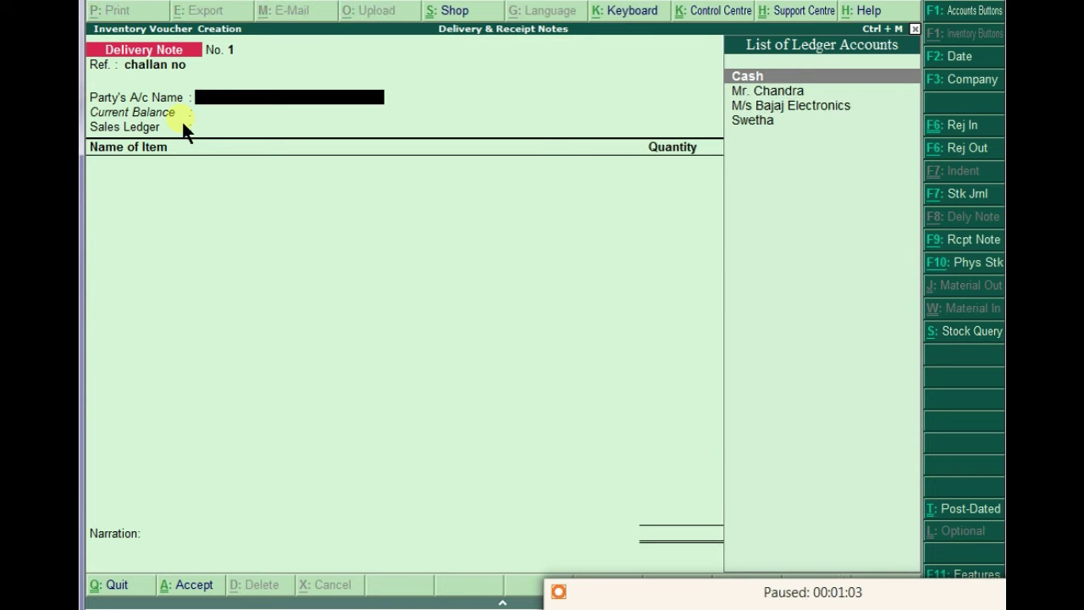
pyautogui.press('Down')
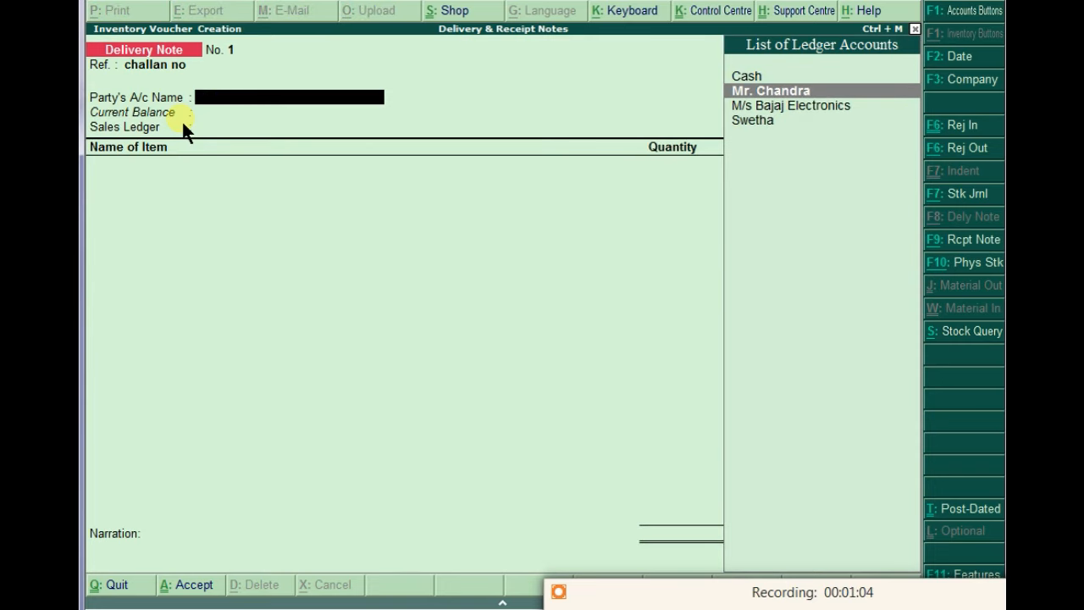
pyautogui.press('Return')
pyautogui.write('Dell')
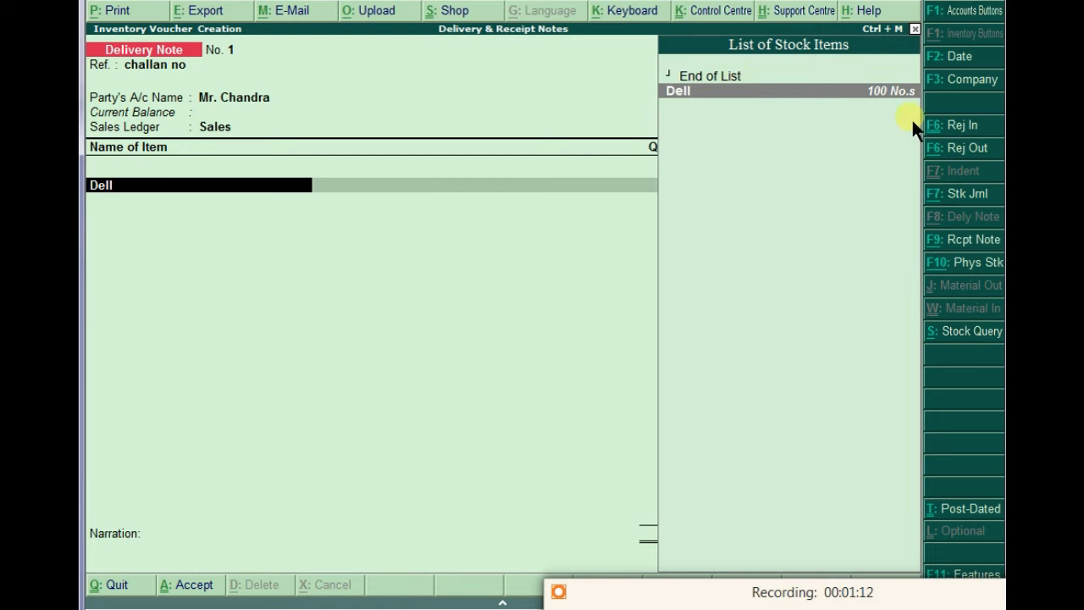
pyautogui.press('Return')
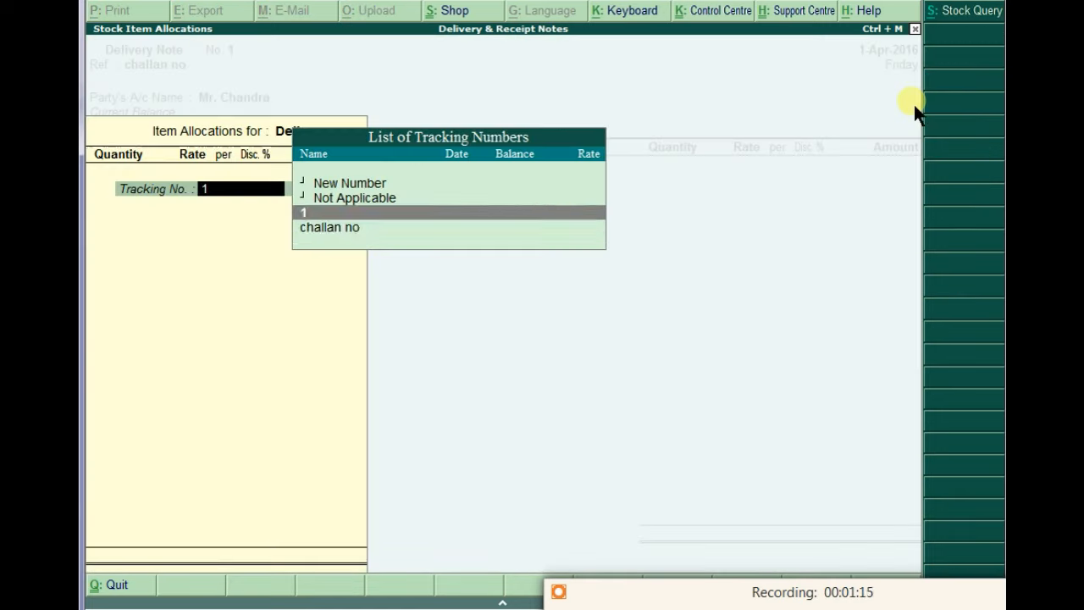
pyautogui.press('Down')
pyautogui.press('Return')
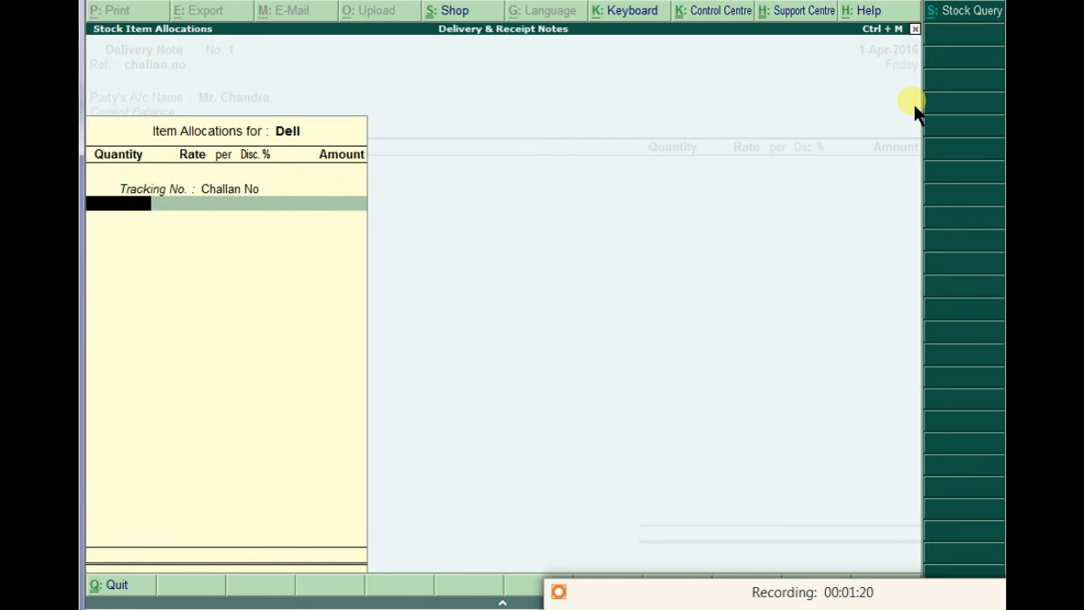
pyautogui.write('5')
# Enter quantity 5 at rate 25,000 giving an amount of 1,25,000 for the Dell line
pyautogui.press('Return')
pyautogui.write('2')
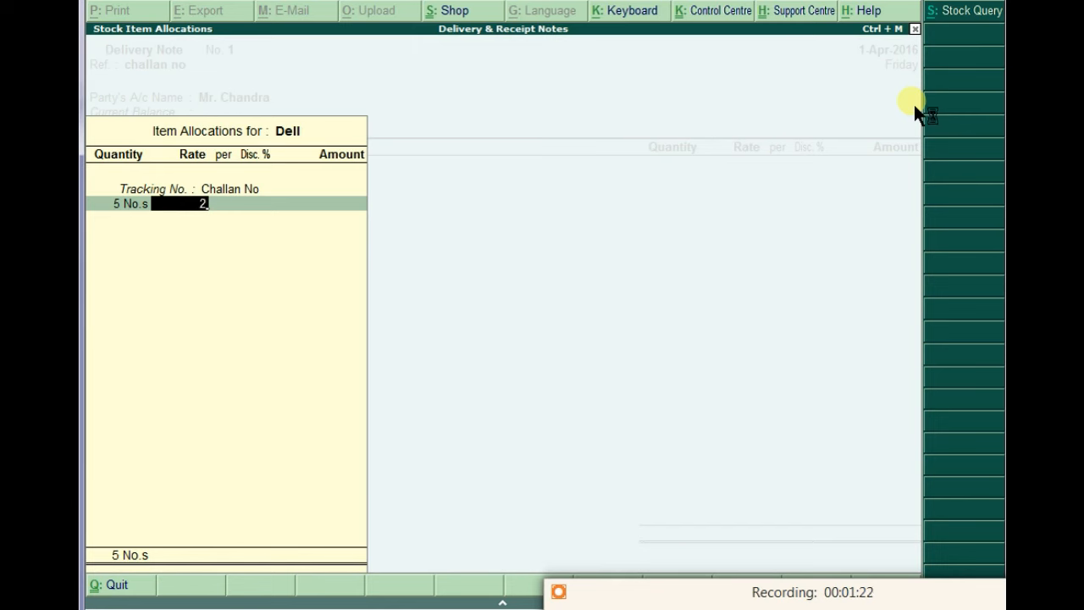
pyautogui.write('5000')
pyautogui.press('Return')
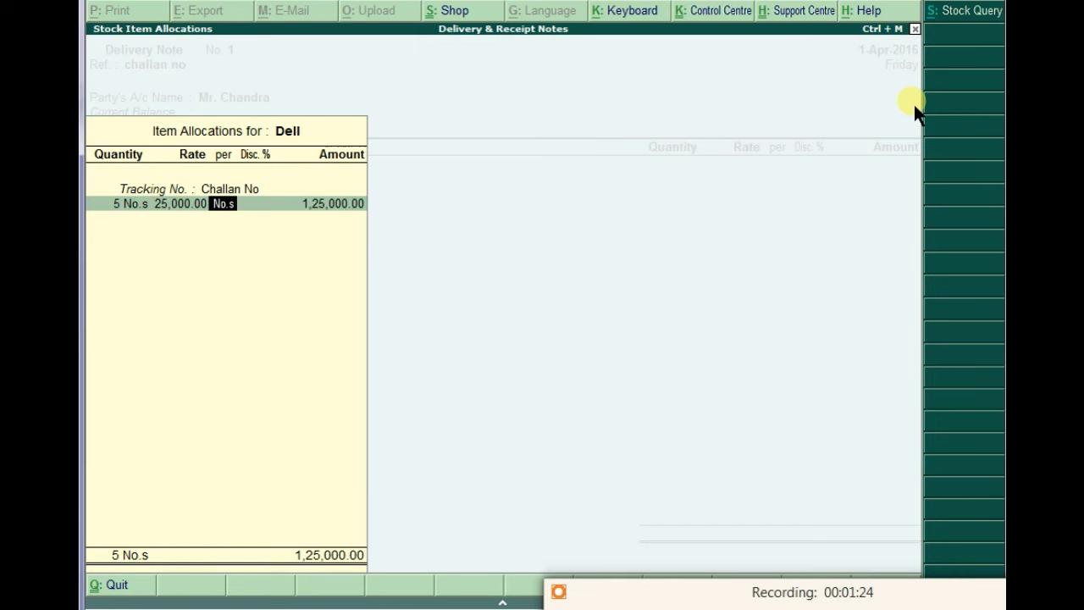
pyautogui.press('Return')
pyautogui.press('Return')
pyautogui.press('Return')
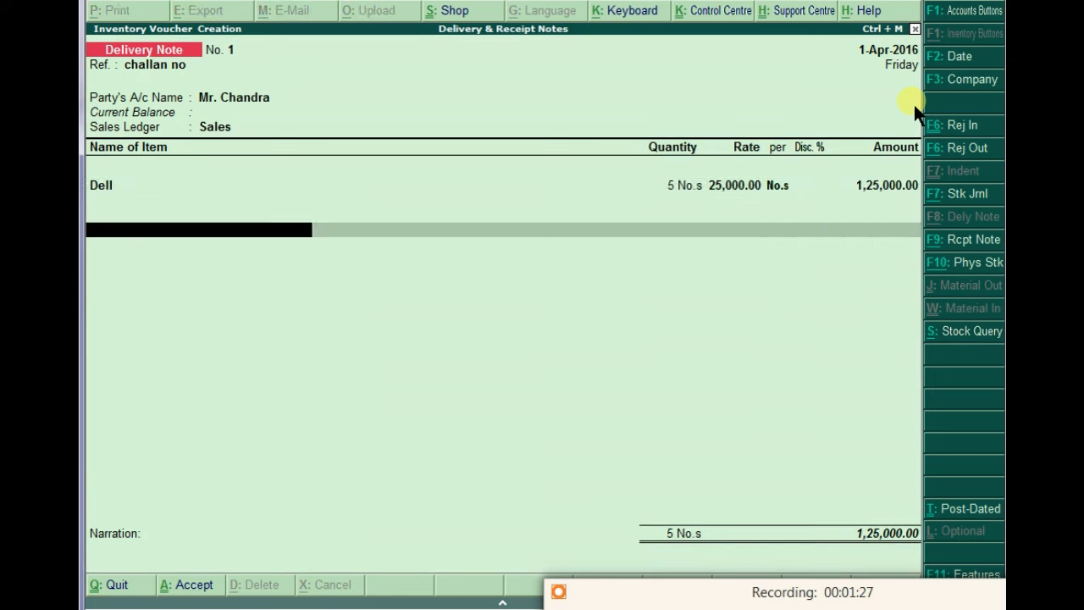
pyautogui.press('Return')
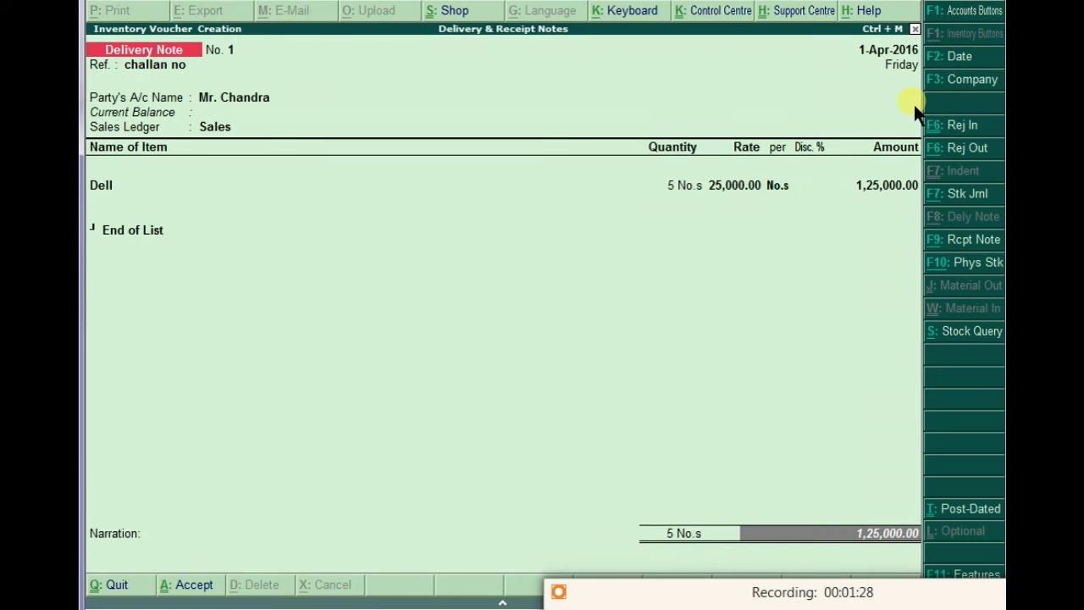
# Recheck the Dell item line, reach End of List and save Delivery Note No. 1
pyautogui.press('BackSpace')
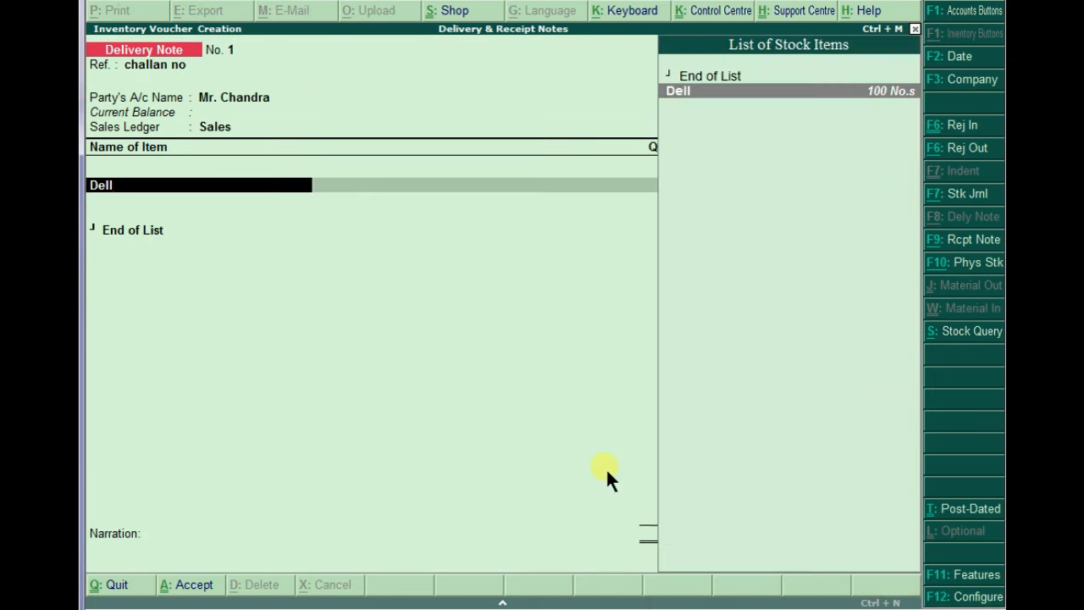
pyautogui.press('Return')
pyautogui.write('5 No.s')
pyautogui.press('Return')
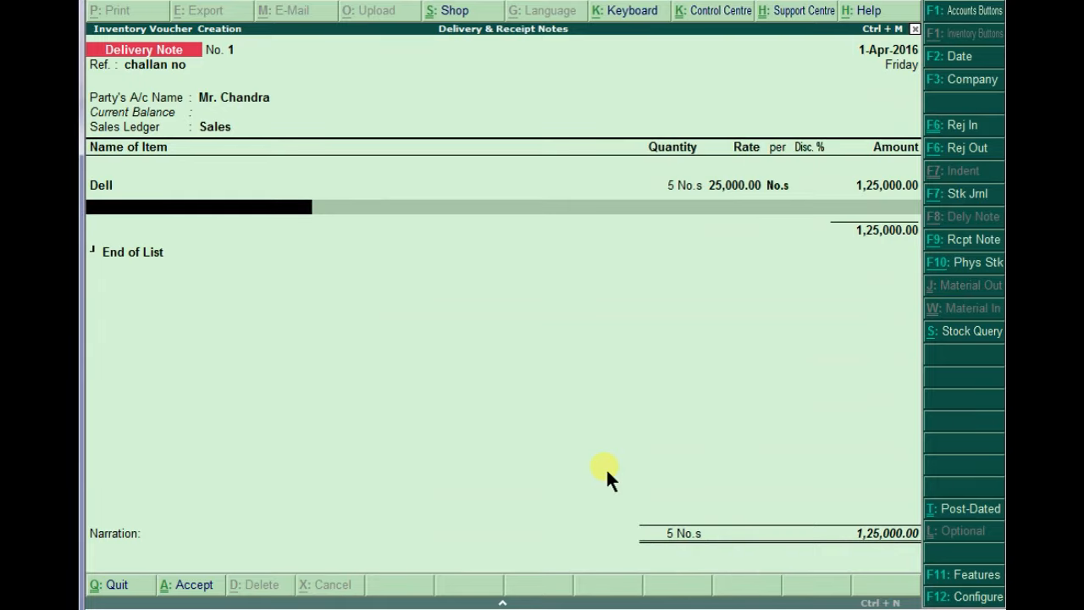
pyautogui.press('Return')
pyautogui.press('Return')
pyautogui.press('Return')
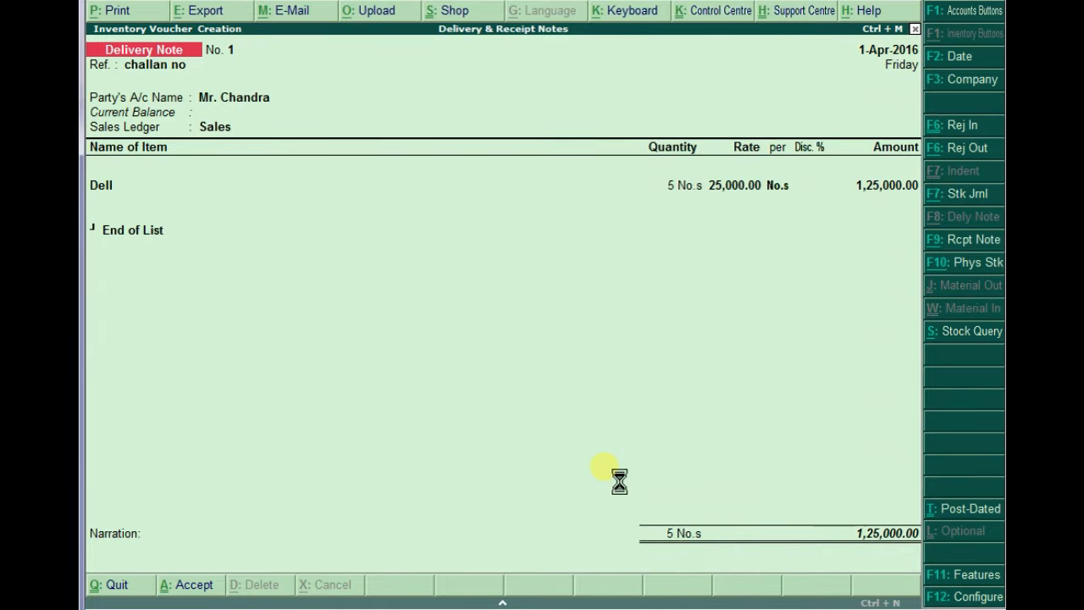
pyautogui.press('Return')
# Quit the blank Payment voucher that opened after saving
pyautogui.press('Escape')
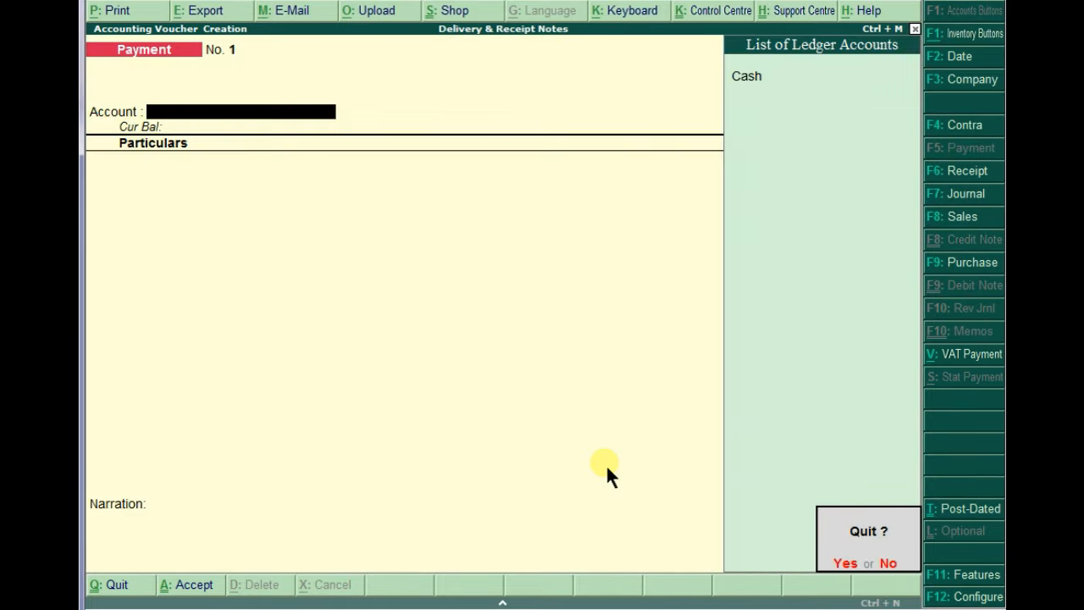
pyautogui.press('Return')
pyautogui.press('Escape')
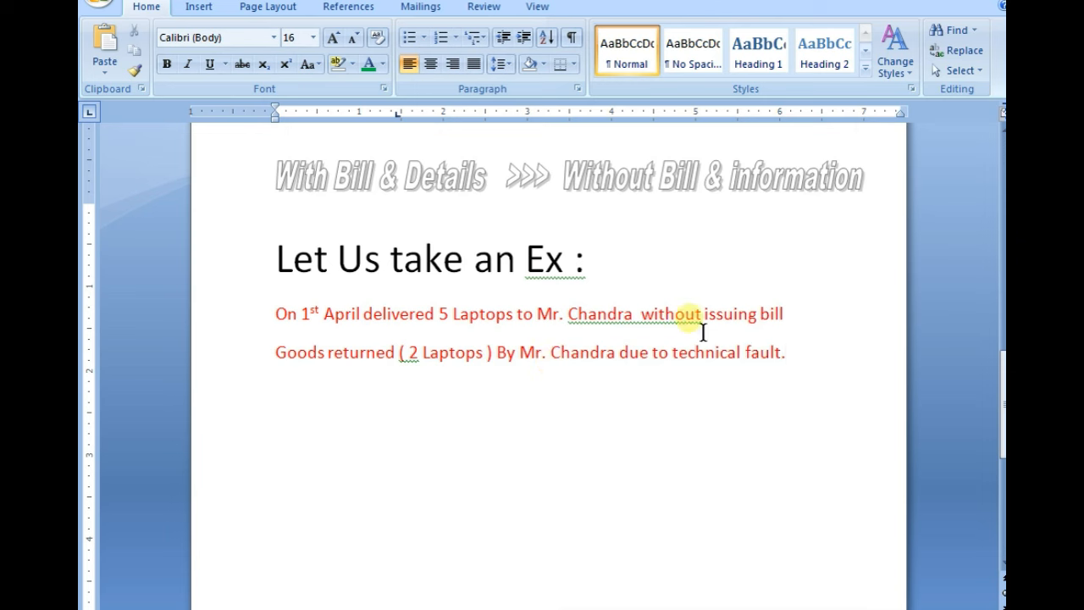
# Highlight 'without issuing bill' and 'Goods returned' in the laptop delivery example
pyautogui.doubleClick(678, 314)
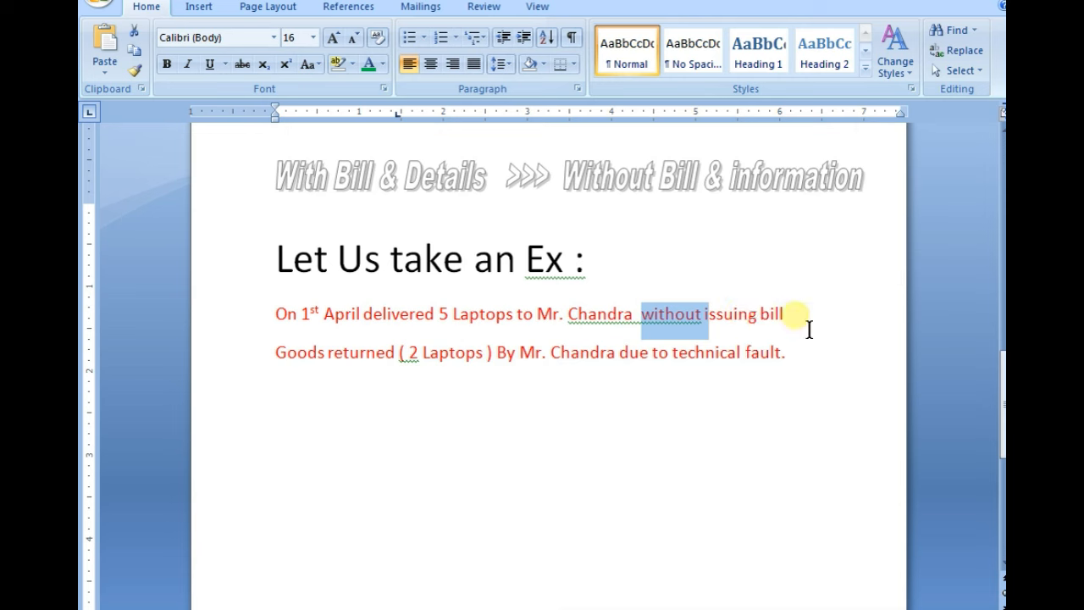
pyautogui.moveTo(787, 318); pyautogui.dragTo(665, 315)
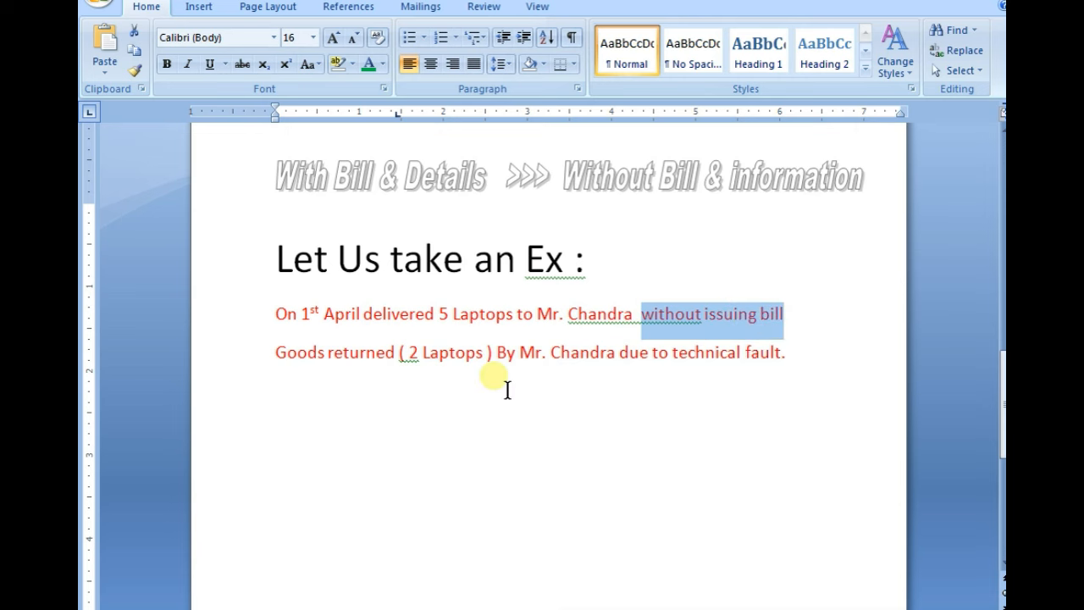
pyautogui.moveTo(276, 354); pyautogui.dragTo(395, 356)
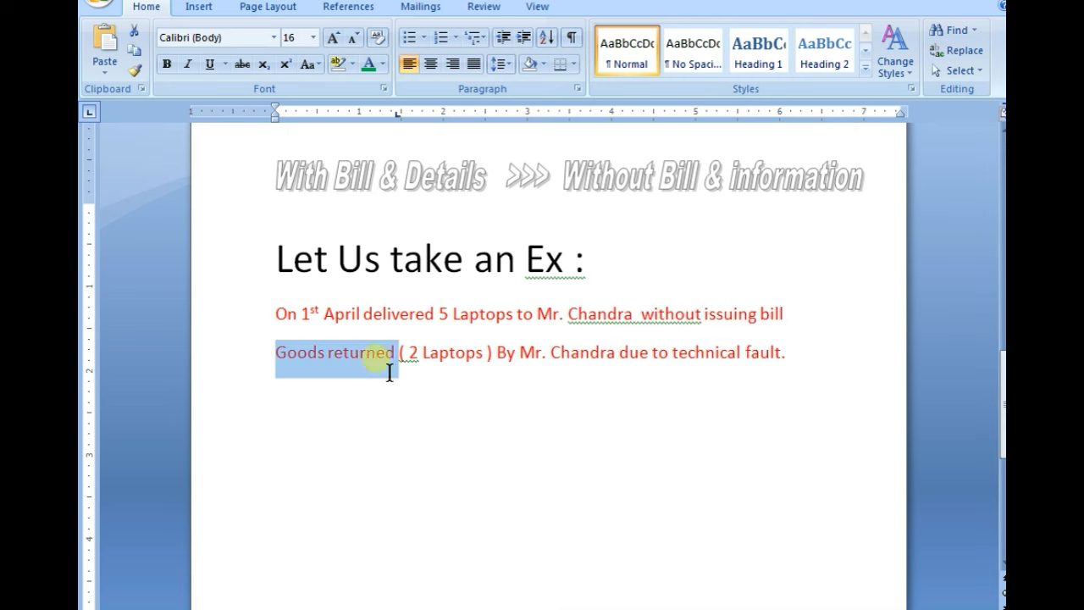
pyautogui.click(352, 441)
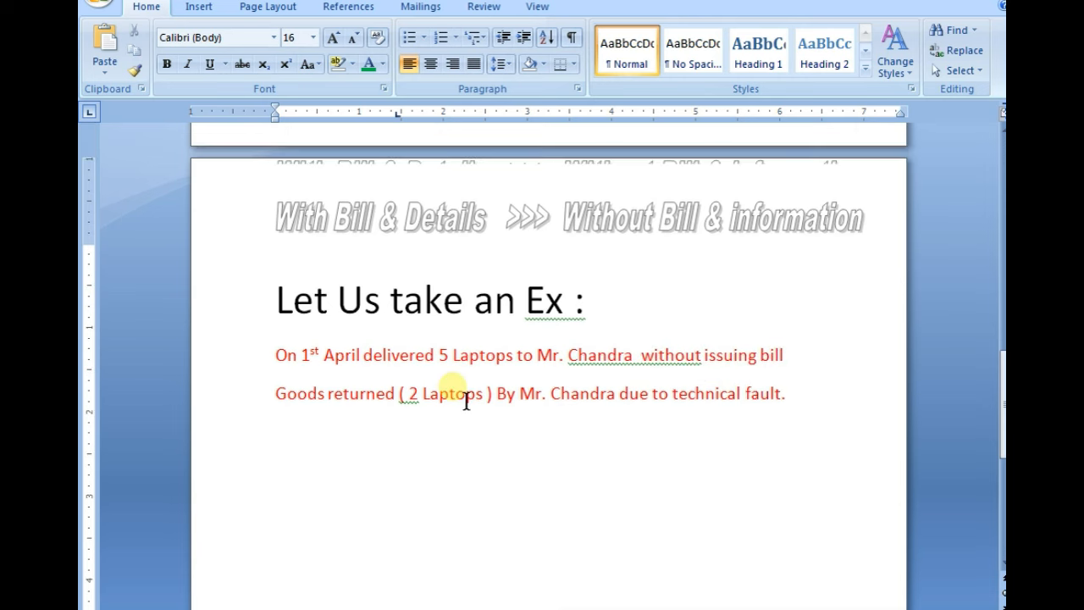
pyautogui.scroll(5, 516, 415)
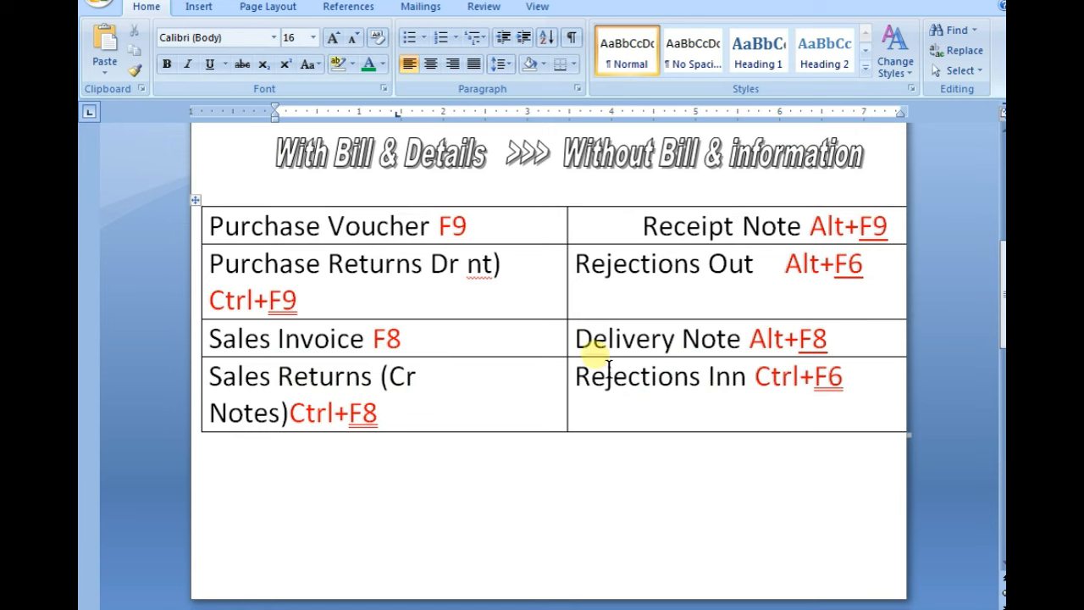
# Highlight the Delivery Note and Rejections Inn (Ctrl+F6) entries in the shortcut table
pyautogui.click(577, 341)
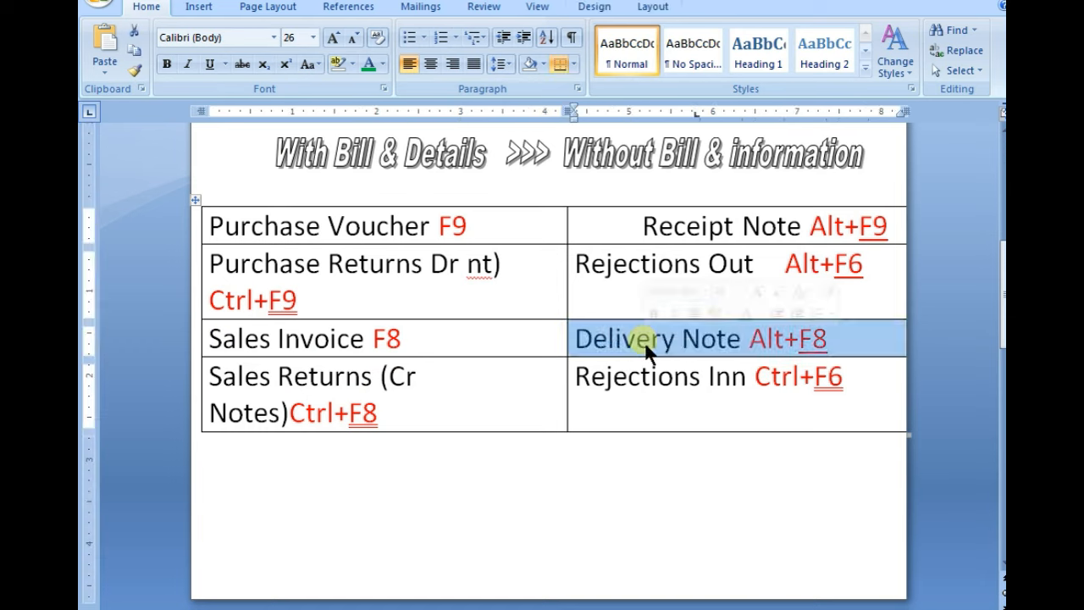
pyautogui.click(604, 377)
pyautogui.moveTo(606, 398); pyautogui.dragTo(838, 406)
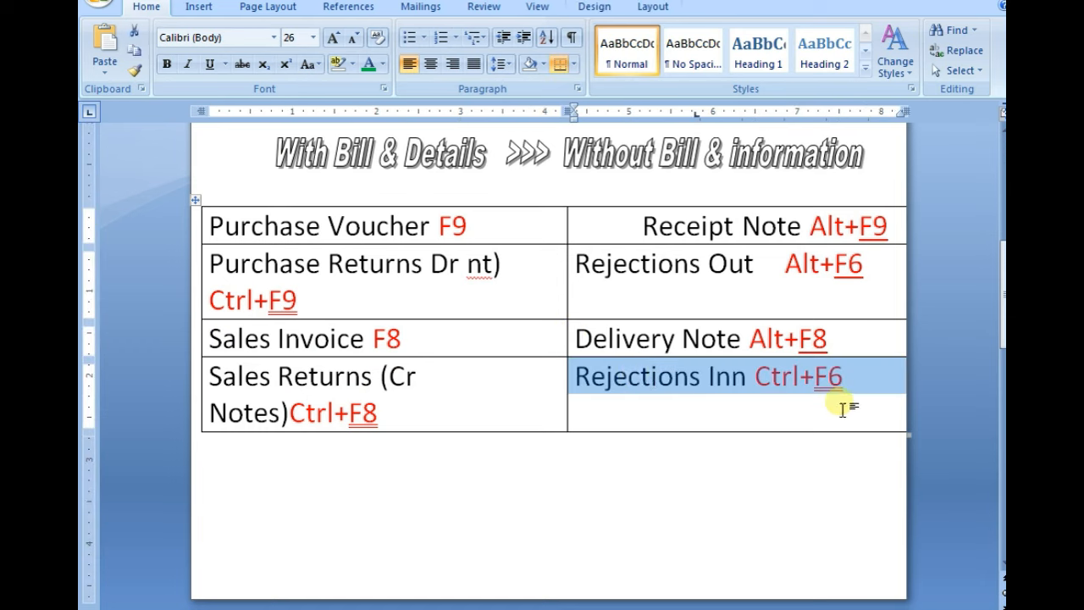
pyautogui.click(781, 380)
pyautogui.doubleClick(827, 386)
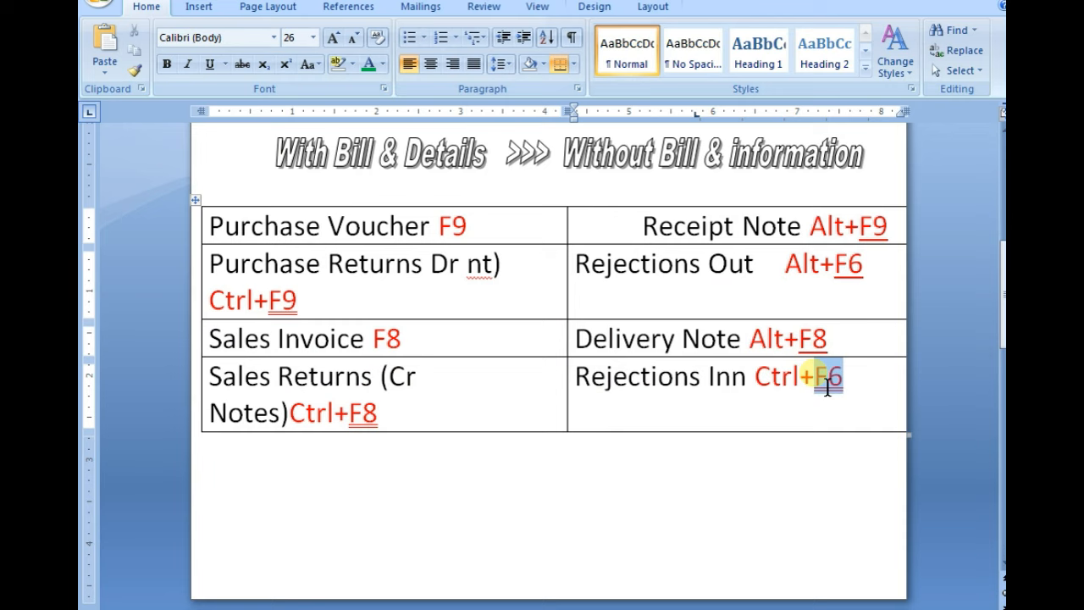
pyautogui.moveTo(842, 377); pyautogui.dragTo(755, 377)
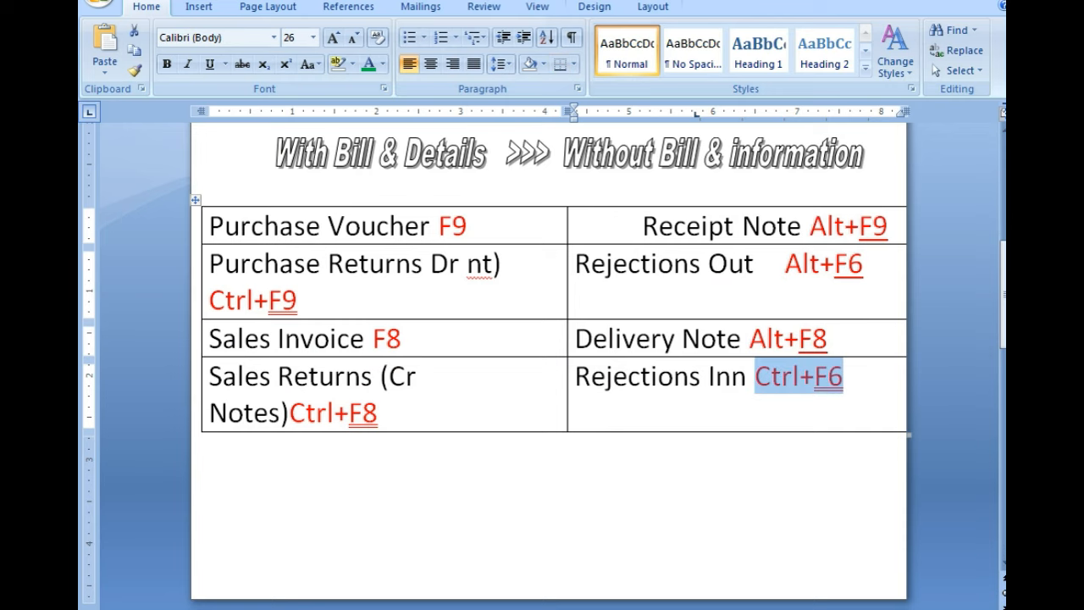
# Return to Tally, close Stock Summary and start a blank Rejections In voucher
pyautogui.hotkey('alt', 'Tab')
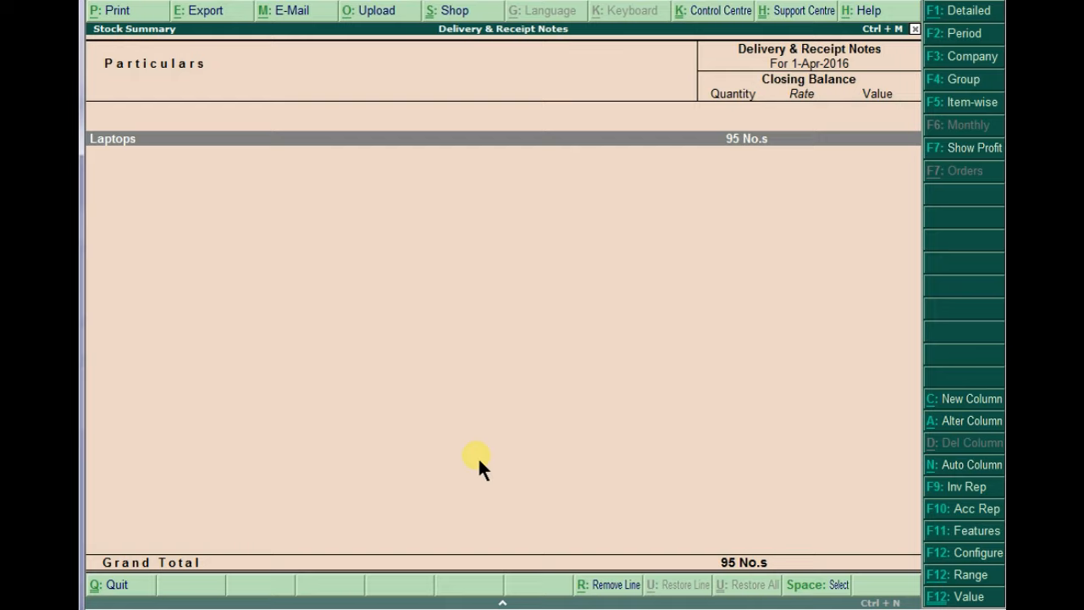
pyautogui.press('Escape')
pyautogui.press('n')
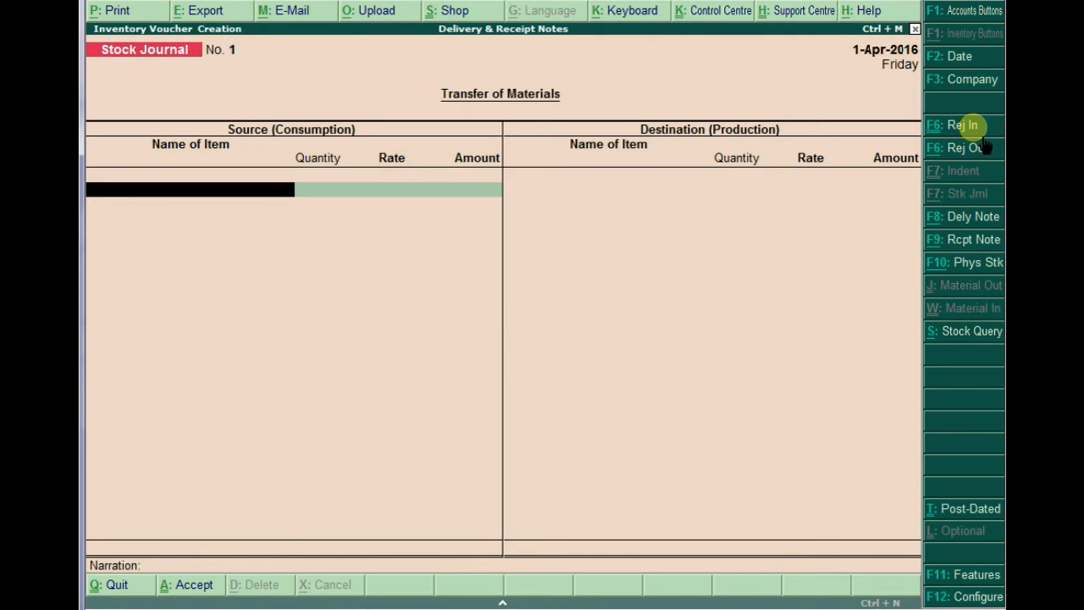
pyautogui.click(966, 127)
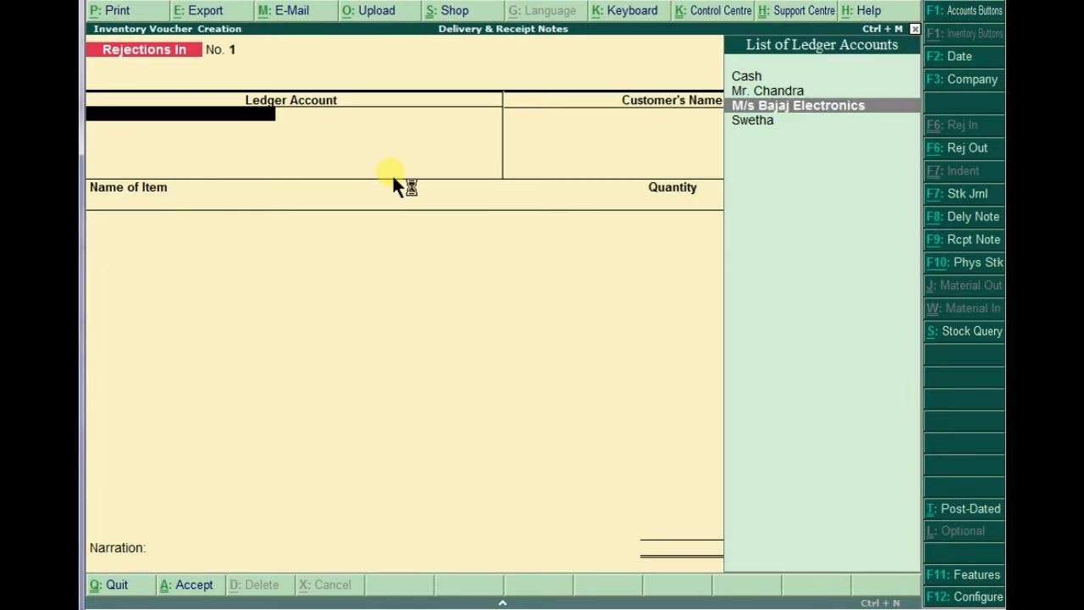
# Save Rejections In No. 1 for Mr. Chandra returning 2 Dell at 25,000, totalling 50,000
pyautogui.press('Up')
pyautogui.press('Return')
pyautogui.press('Return')
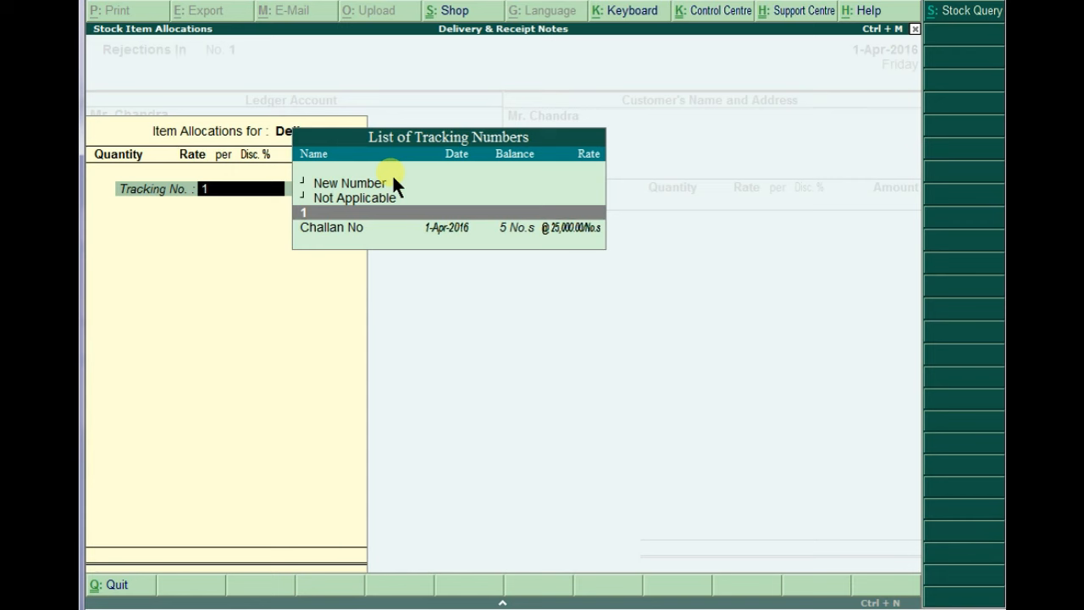
pyautogui.press('Return')
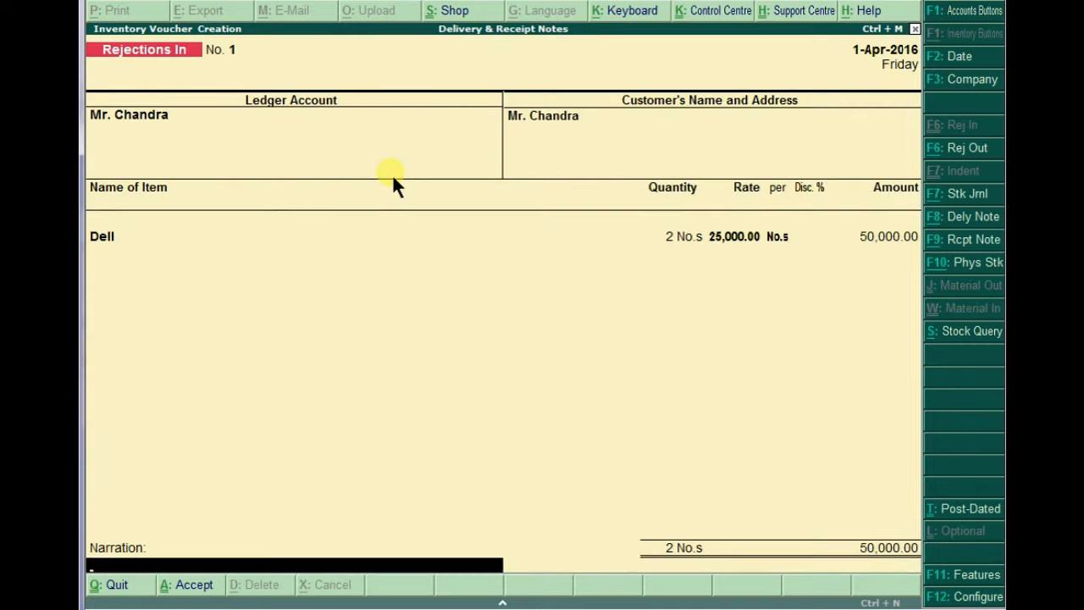
pyautogui.press('Return')
pyautogui.press('Return')
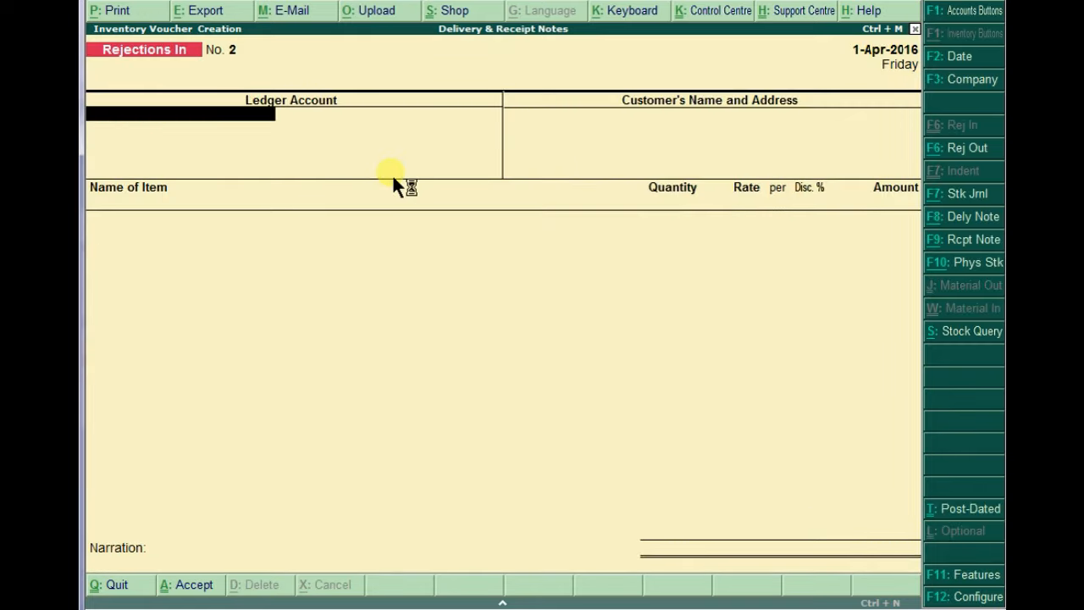
pyautogui.press('Escape')
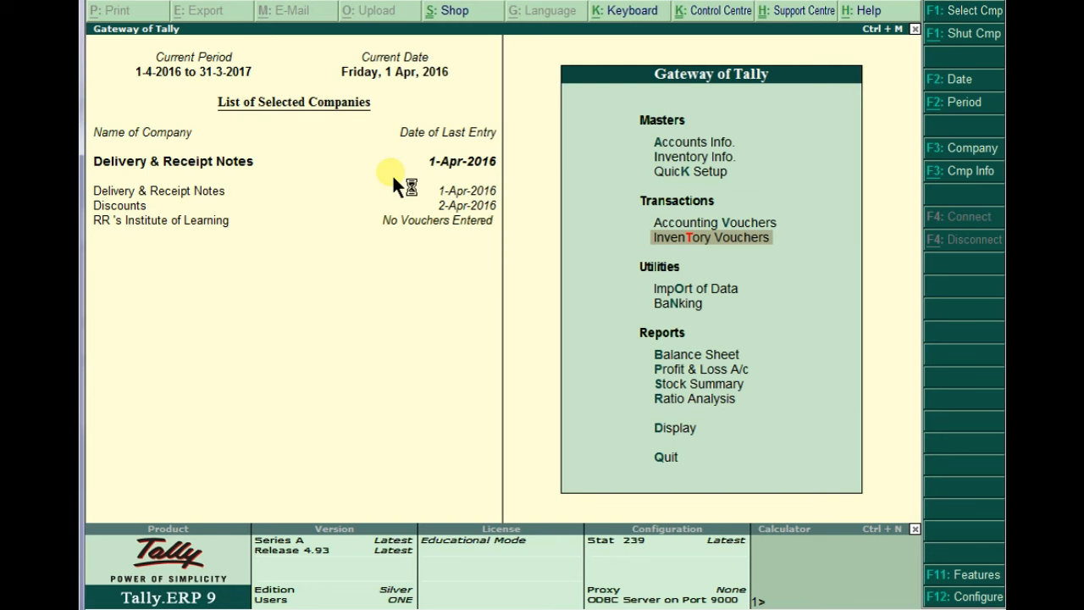